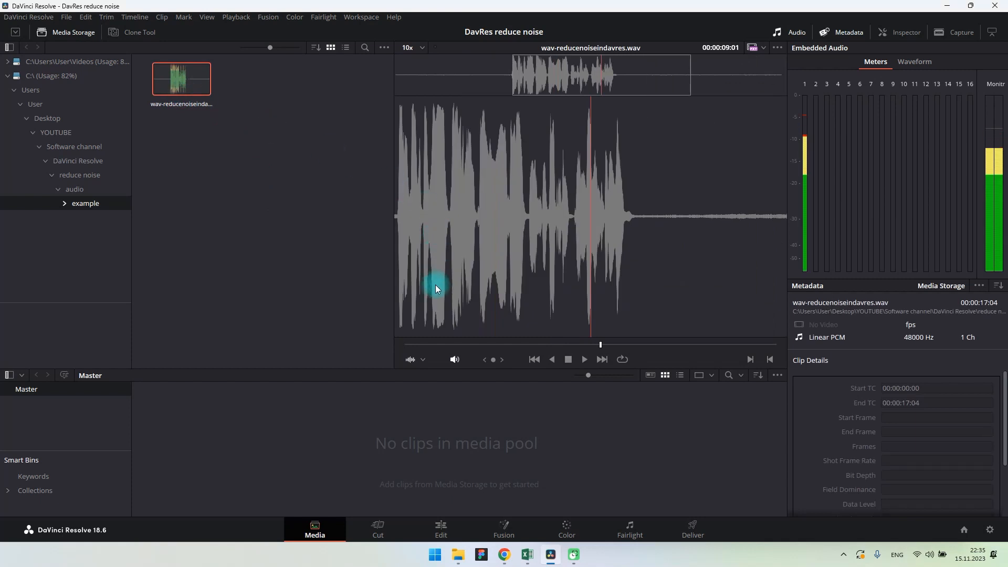
# Add wav-reducenoiseindavres.wav to the media pool and place it on a new timeline in Fairlight
pyautogui.moveTo(449, 345); pyautogui.dragTo(382, 336)
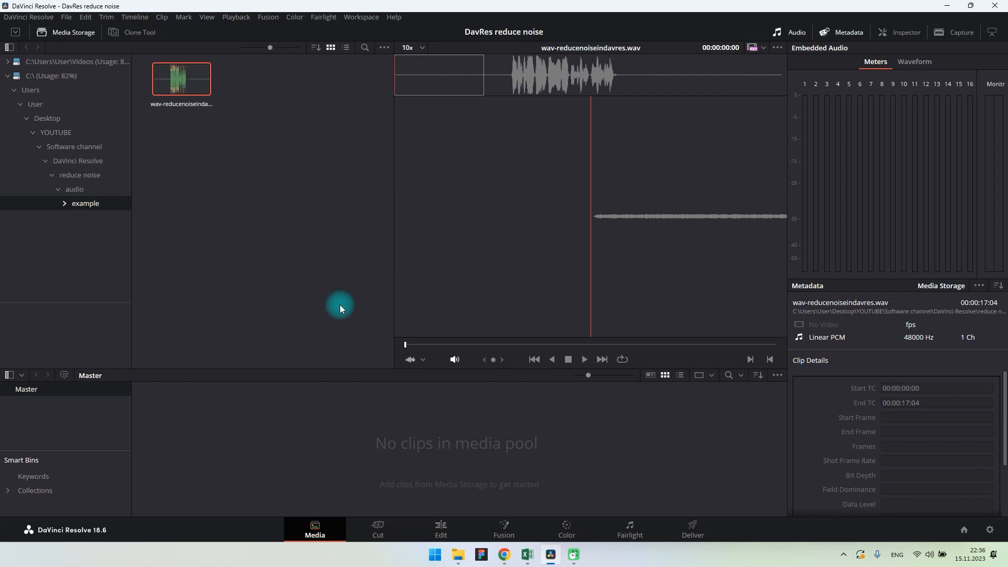
pyautogui.moveTo(179, 84); pyautogui.dragTo(341, 439)
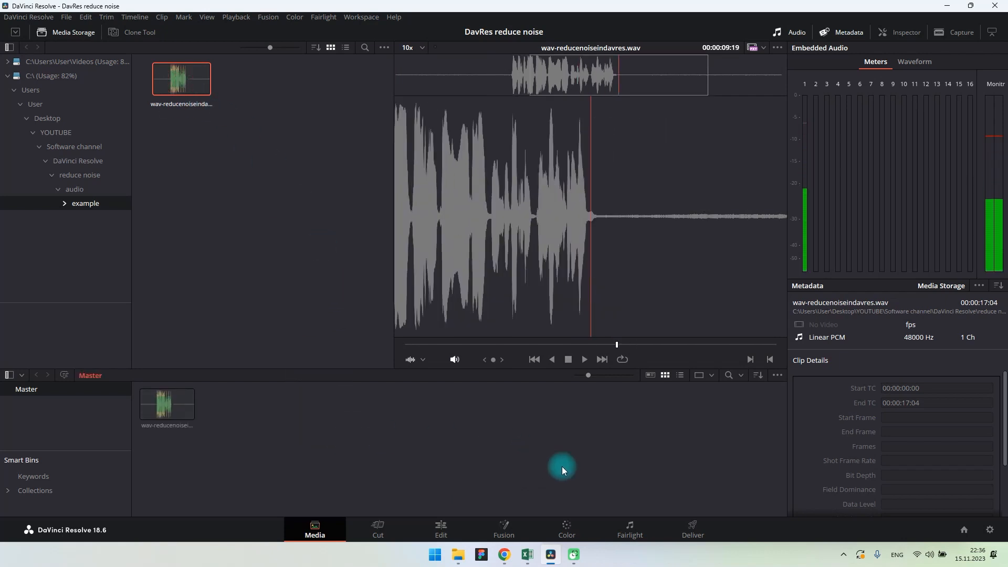
pyautogui.click(623, 539)
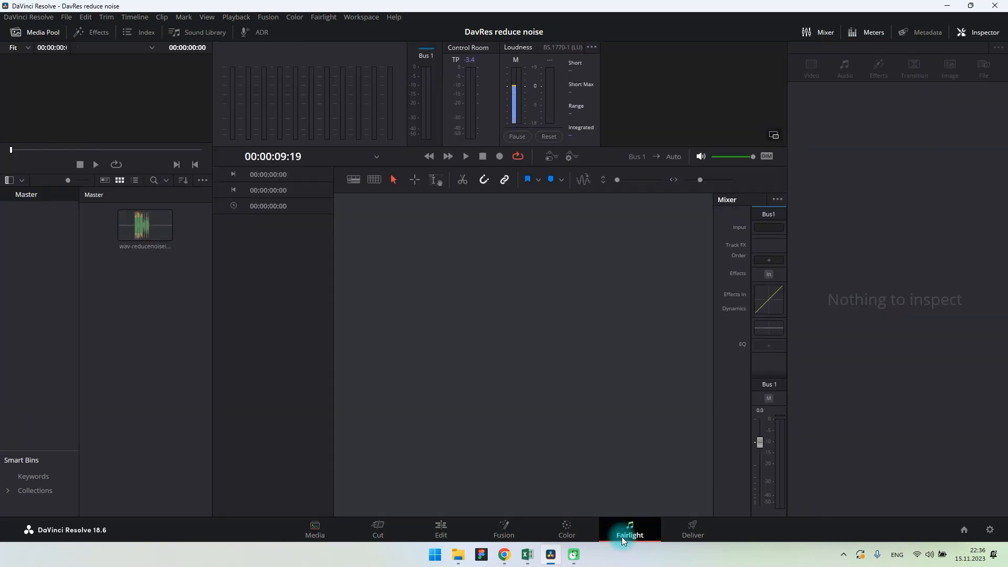
pyautogui.moveTo(152, 226); pyautogui.dragTo(336, 229)
# Enlarge the audio track on the timeline and play the clip to hear its background noise
pyautogui.moveTo(738, 179); pyautogui.dragTo(735, 181)
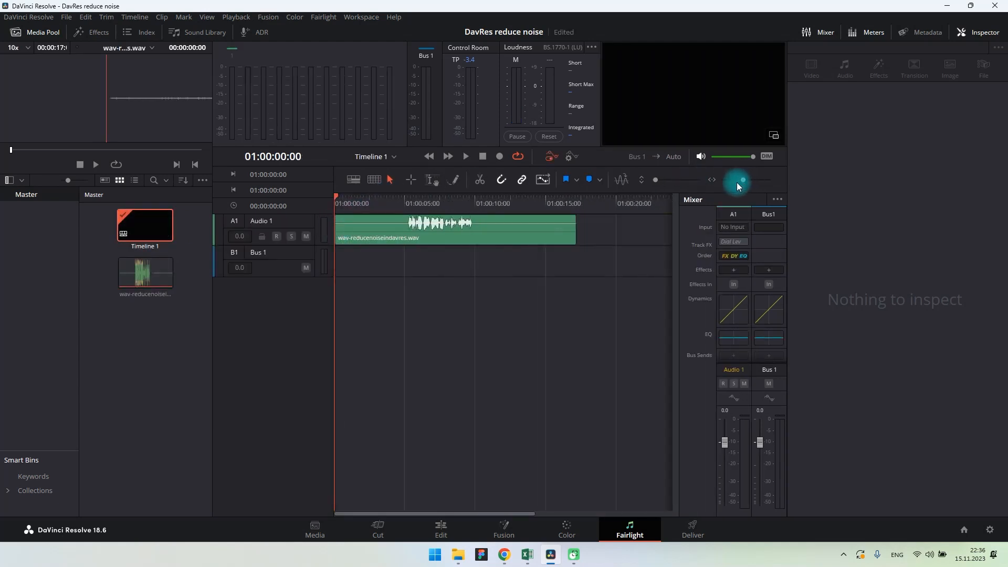
pyautogui.click(663, 180)
pyautogui.click(467, 156)
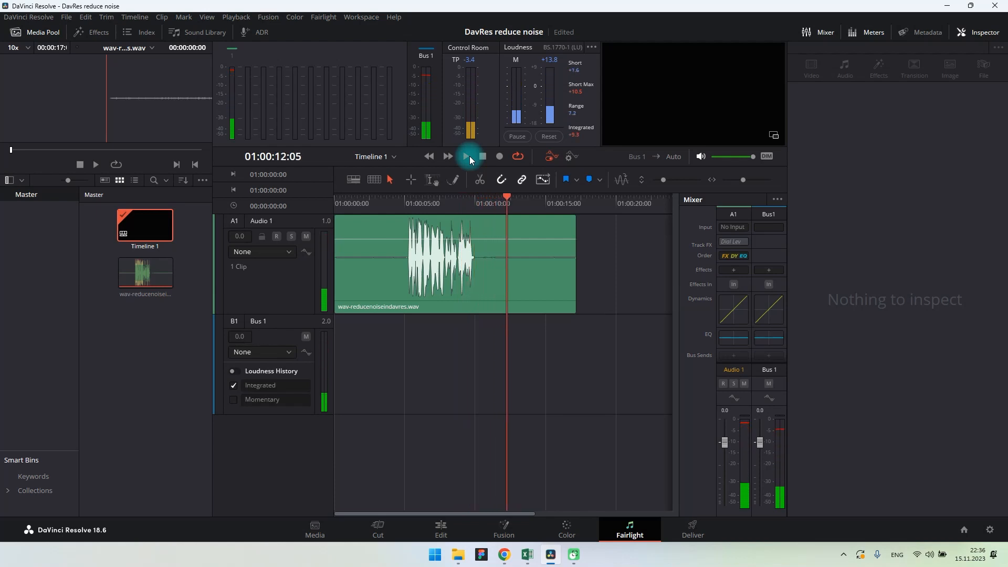
pyautogui.click(483, 157)
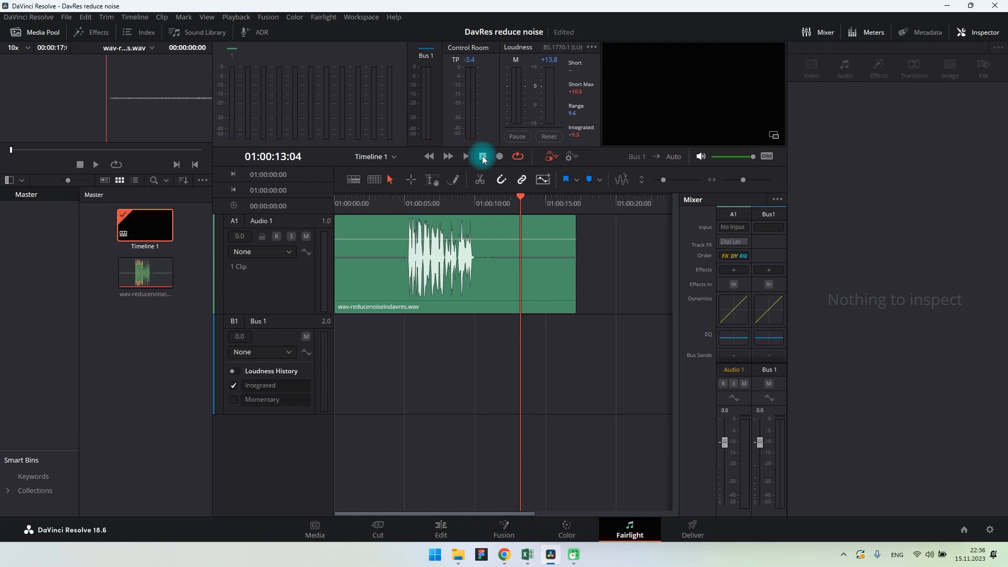
# Mark the timeline's in point at 01:00:00:00 and its out point at the clip's end, 01:00:17:05
pyautogui.moveTo(457, 207); pyautogui.dragTo(314, 206)
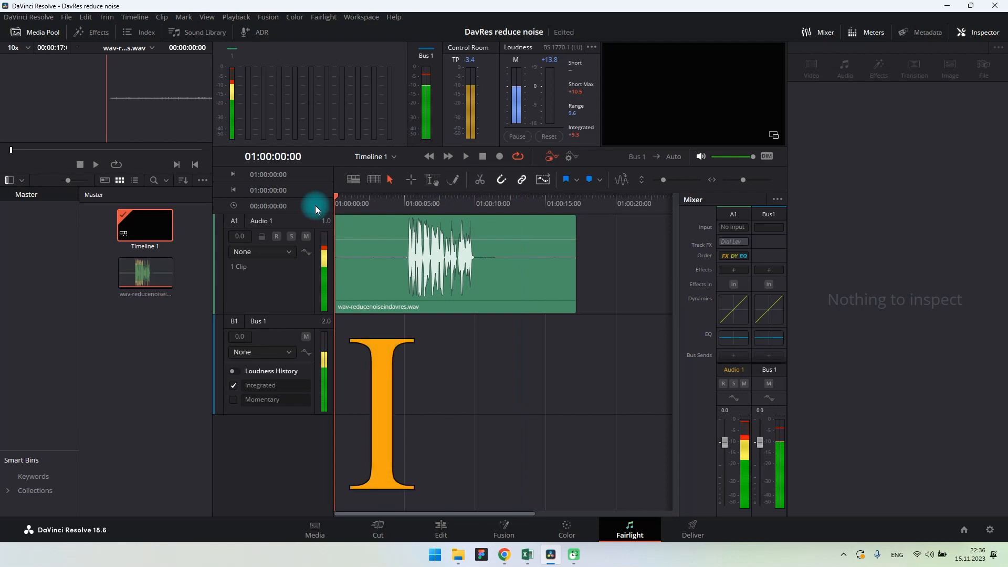
pyautogui.press('i')
pyautogui.moveTo(513, 206); pyautogui.dragTo(576, 207)
pyautogui.press('o')
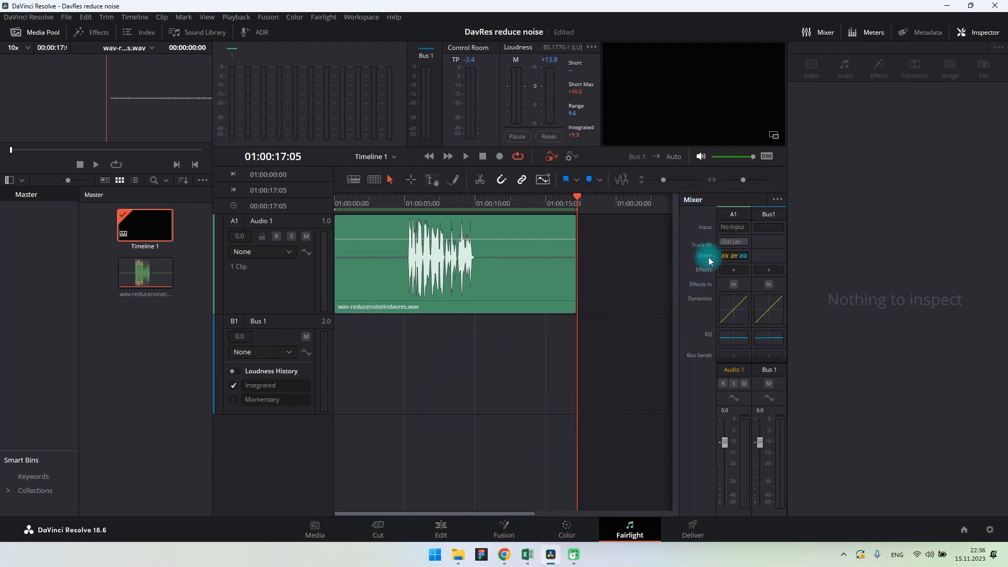
# Add the Noise Reduction restoration effect to the Audio 1 track and set it to Auto Speech Mode
pyautogui.click(734, 270)
pyautogui.moveTo(790, 377)
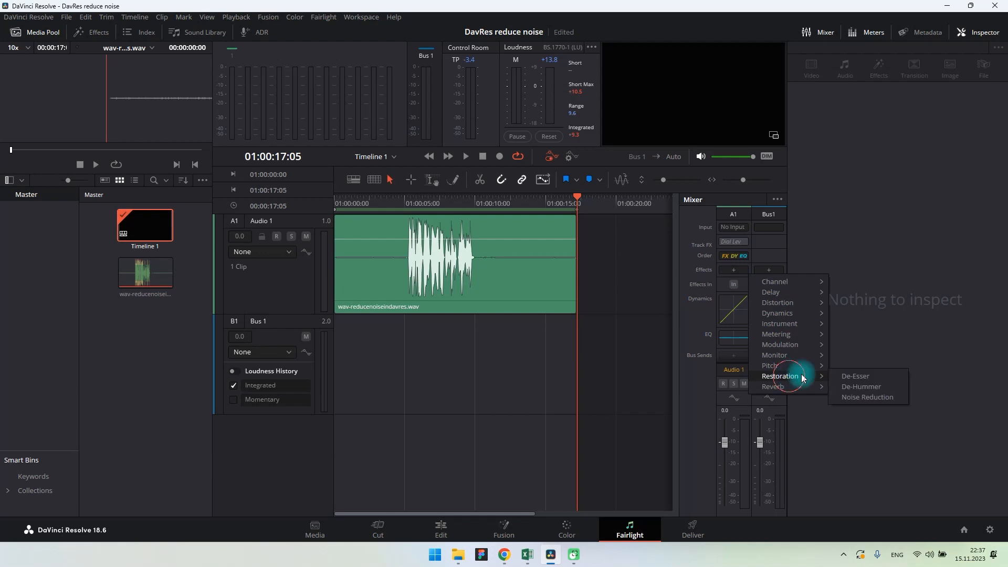
pyautogui.click(900, 397)
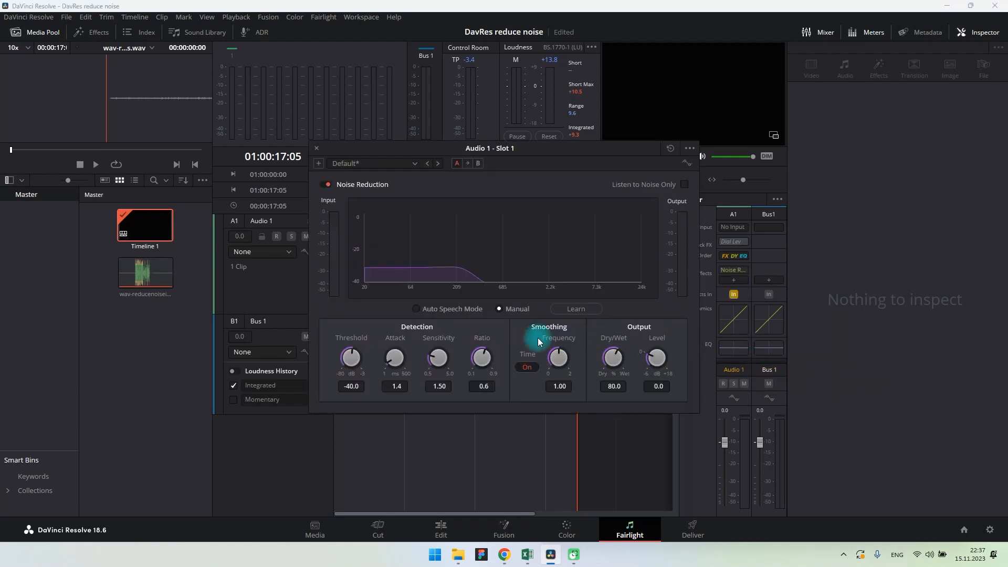
pyautogui.moveTo(521, 149); pyautogui.dragTo(800, 228)
pyautogui.click(606, 264)
pyautogui.click(606, 264)
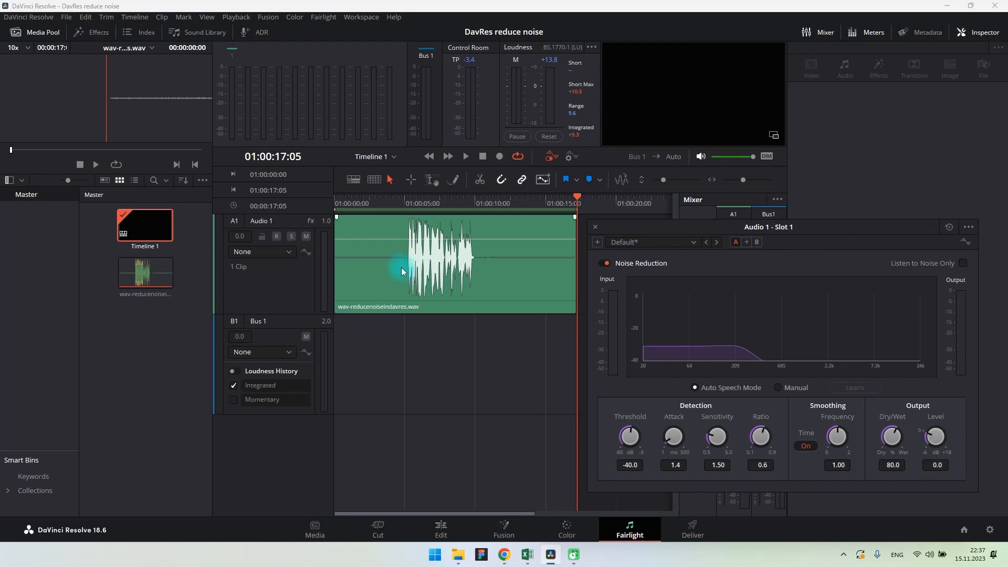
# Play the clip from the start, switching Noise Reduction off and on to compare the sound, ending with it enabled
pyautogui.moveTo(391, 200); pyautogui.dragTo(304, 202)
pyautogui.click(466, 157)
pyautogui.click(608, 265)
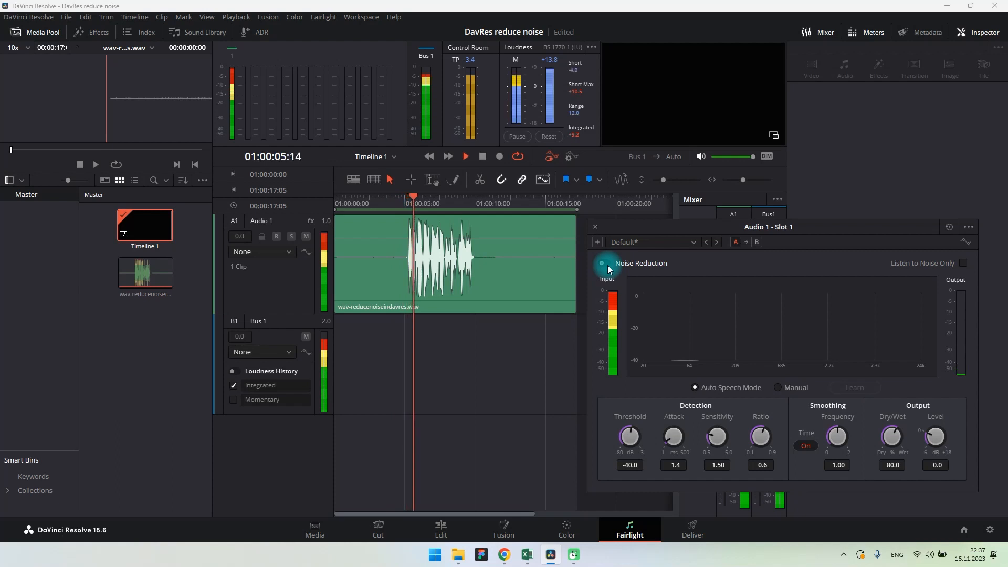
pyautogui.click(607, 264)
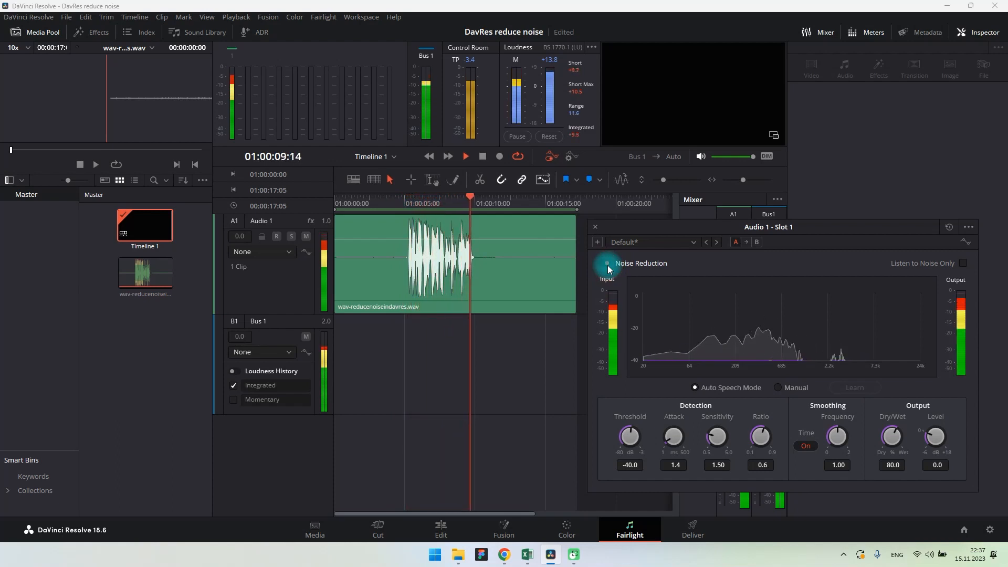
pyautogui.click(608, 265)
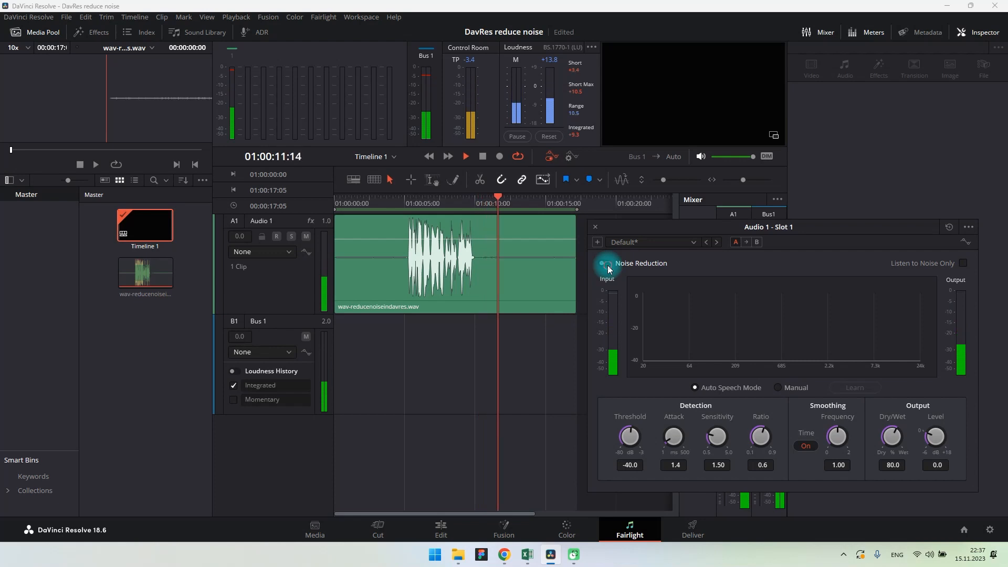
pyautogui.click(608, 264)
pyautogui.click(607, 264)
pyautogui.click(607, 264)
pyautogui.click(482, 156)
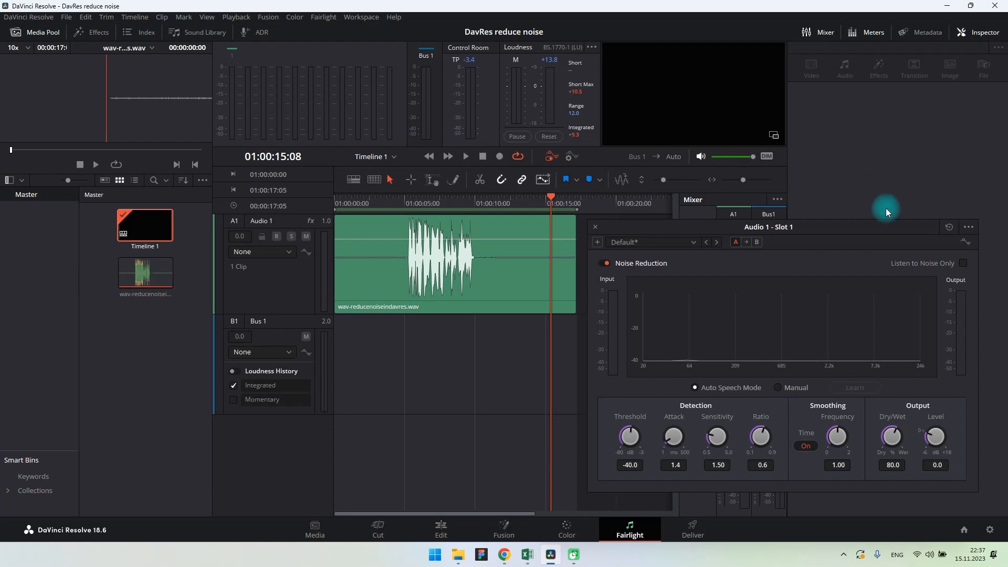
# Enable Listen to Noise Only and play the clip from the start to hear the removed noise
pyautogui.click(963, 263)
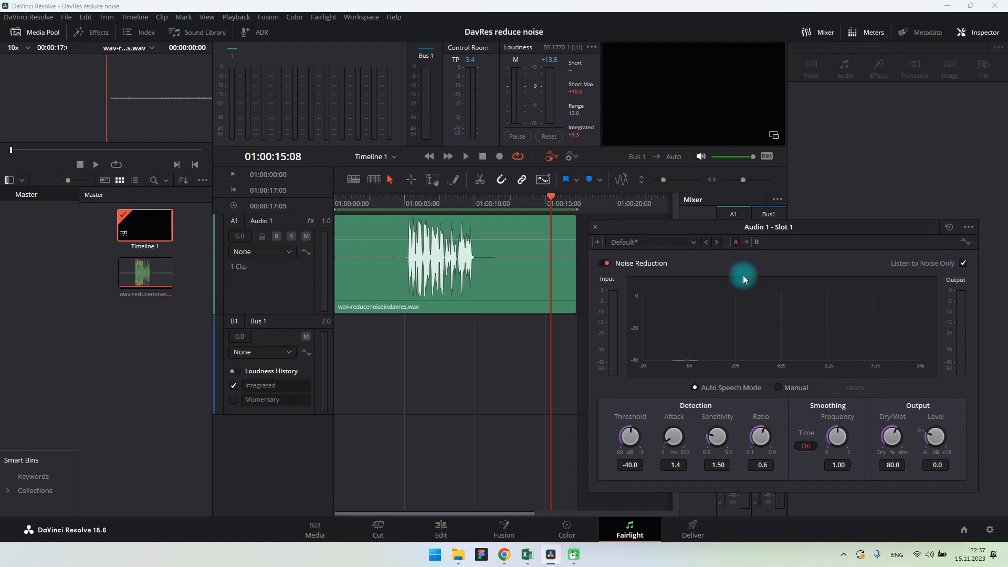
pyautogui.moveTo(525, 203); pyautogui.dragTo(317, 212)
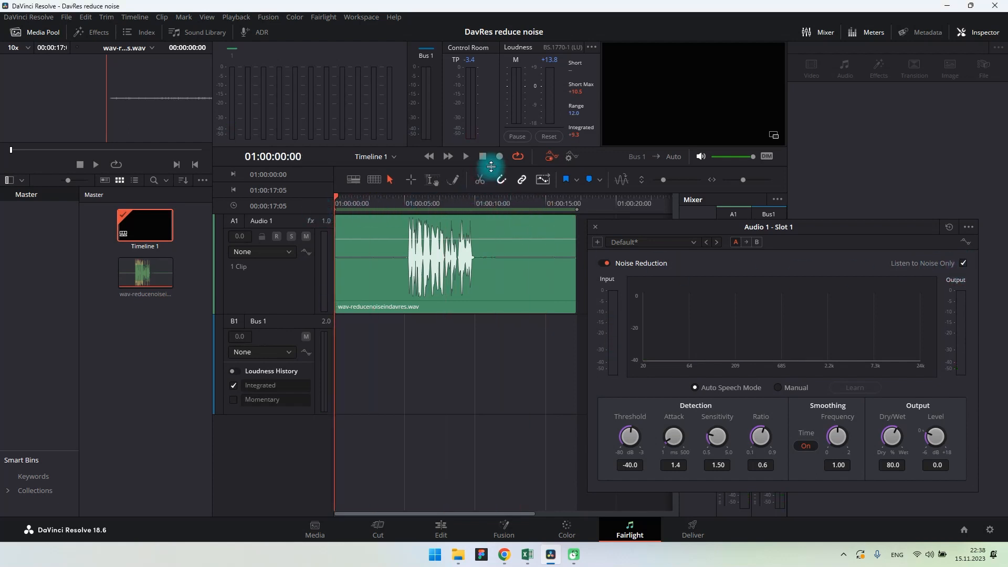
pyautogui.click(467, 157)
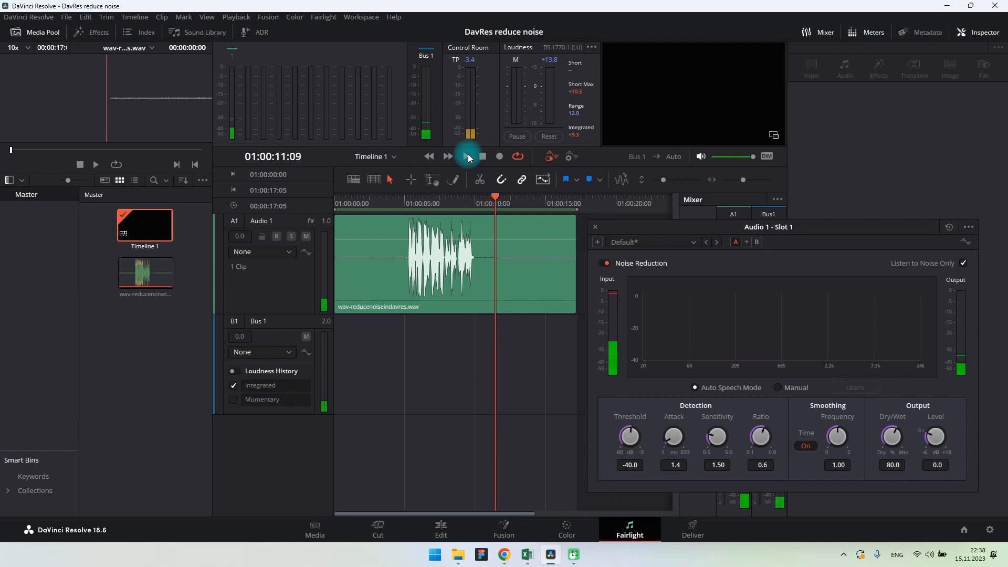
pyautogui.click(482, 156)
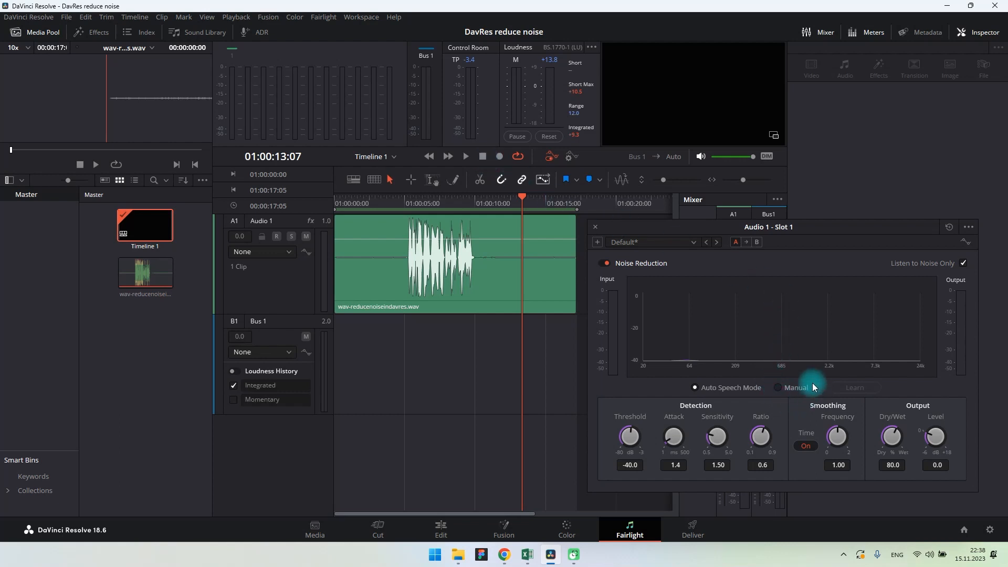
# Switch Noise Reduction to Manual mode with Listen to Noise Only off, and reset the effect's settings
pyautogui.click(775, 388)
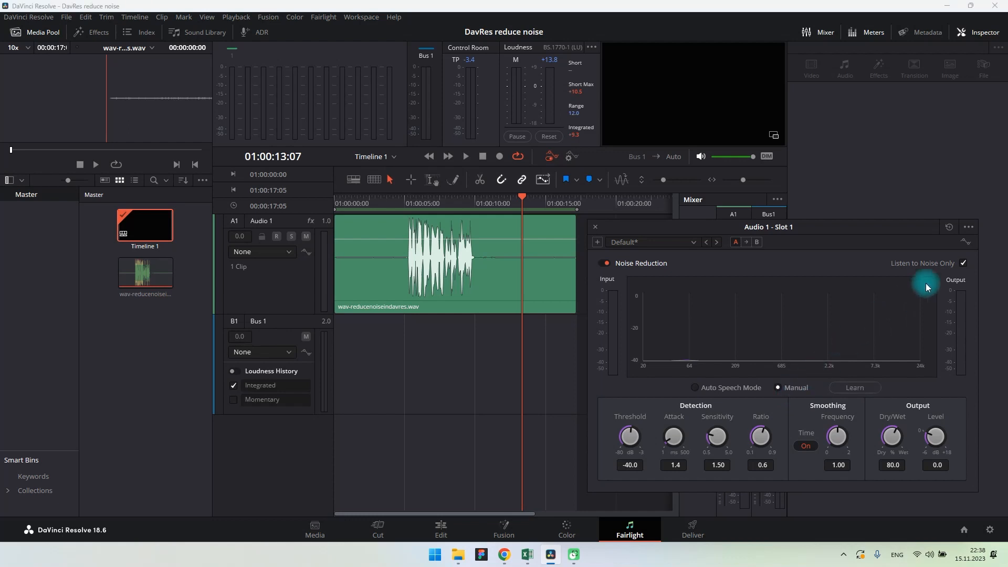
pyautogui.click(963, 264)
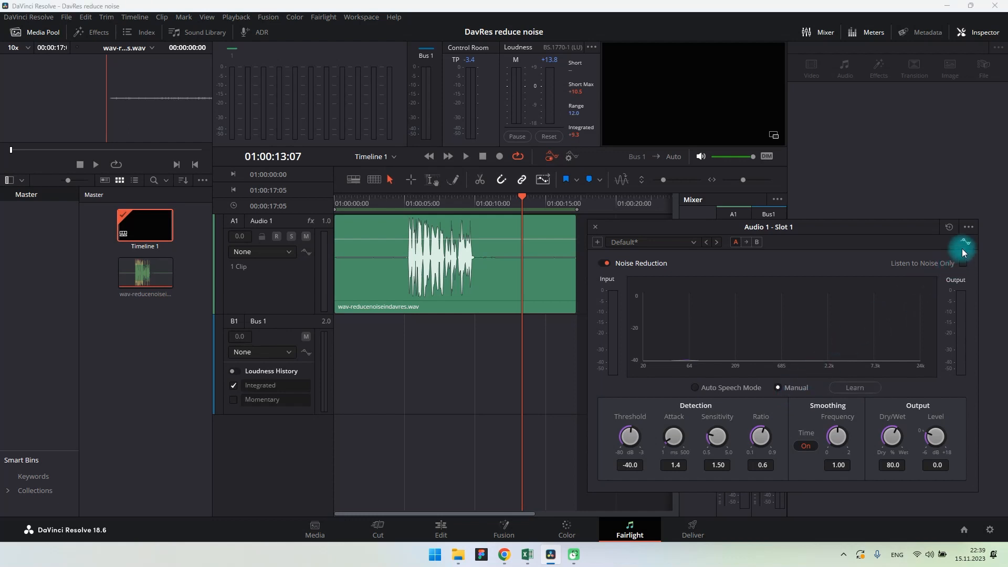
pyautogui.click(950, 227)
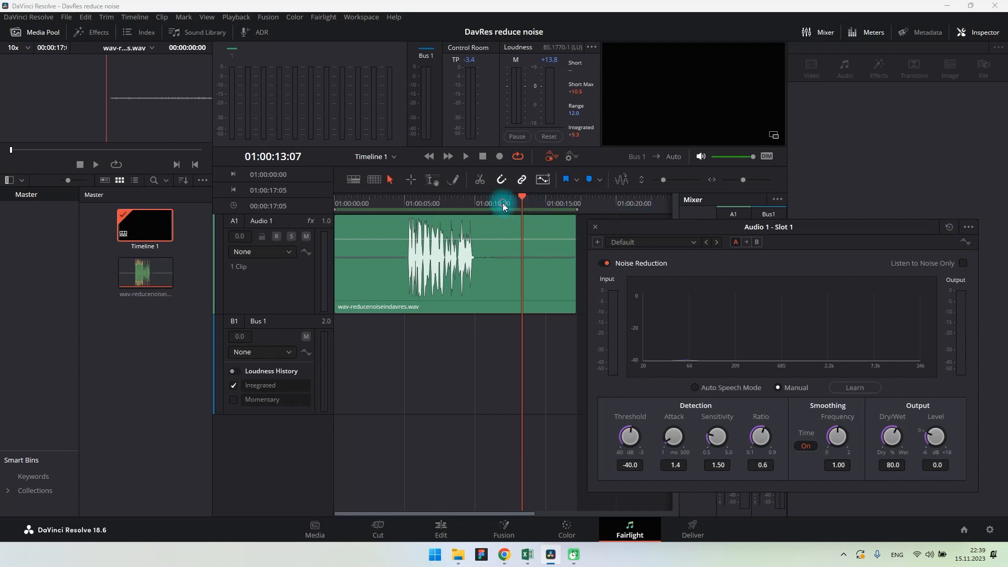
# Have Noise Reduction learn the noise profile from the speech-free section of the clip starting at 01:00:09:23
pyautogui.moveTo(503, 206); pyautogui.dragTo(475, 200)
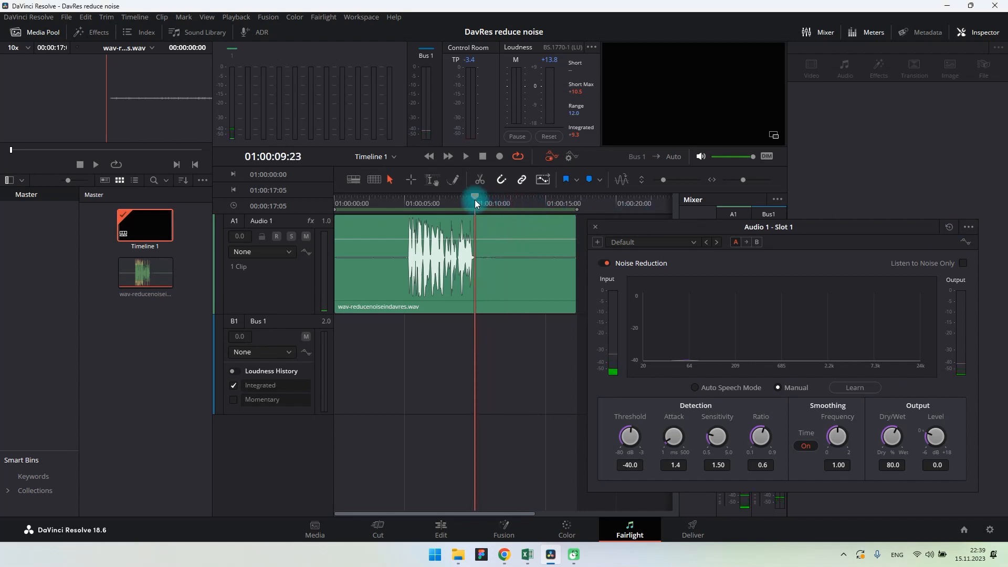
pyautogui.click(854, 387)
pyautogui.press('space')
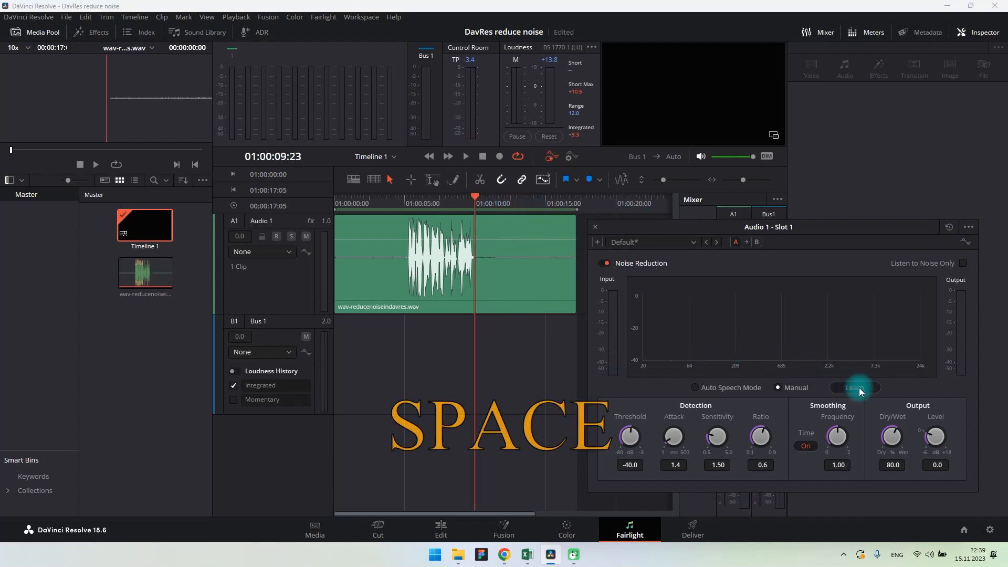
pyautogui.press('space')
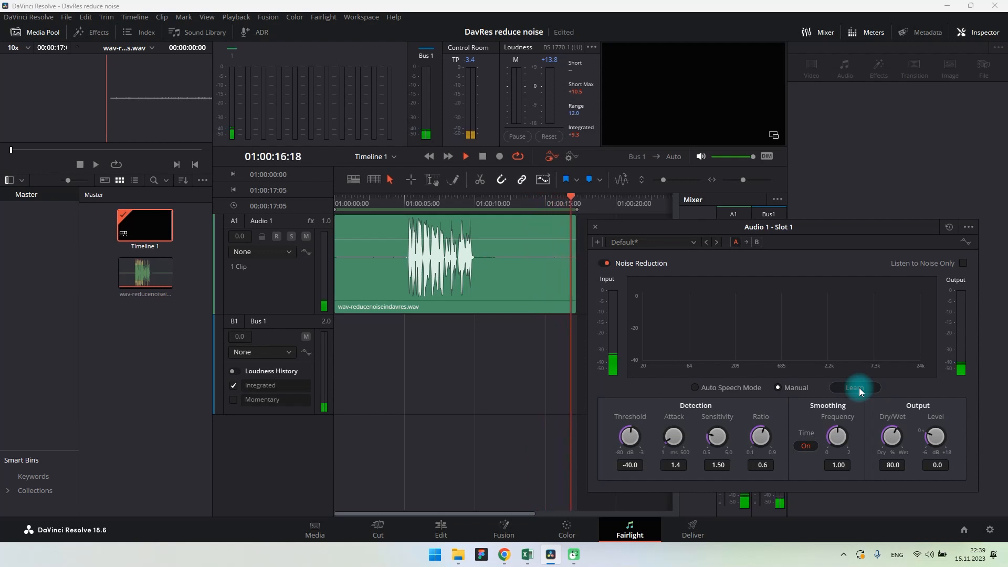
pyautogui.press('space')
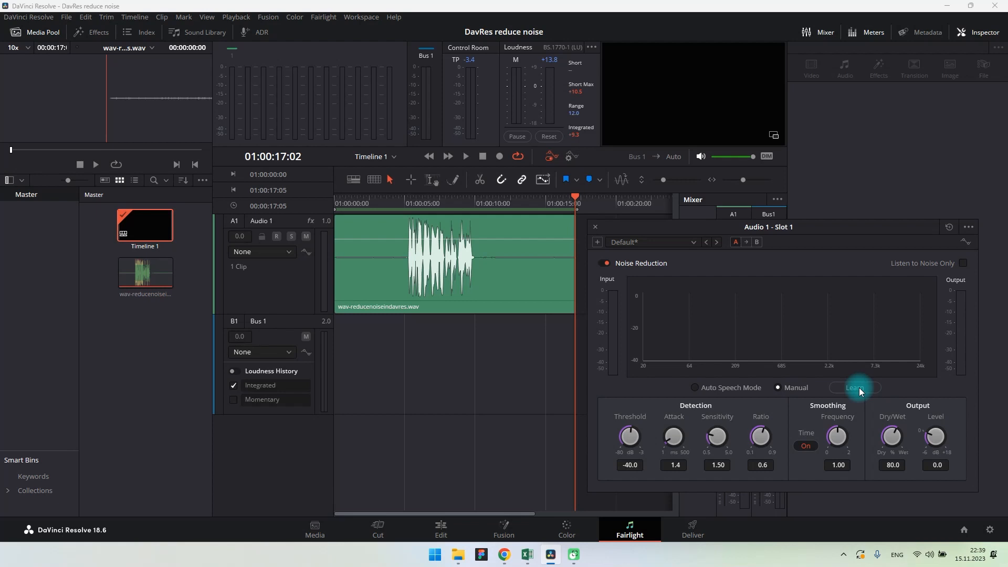
# Play the clip from the start, toggling Noise Reduction to compare the learned result, and close the effect window
pyautogui.moveTo(467, 205); pyautogui.dragTo(315, 194)
pyautogui.click(467, 156)
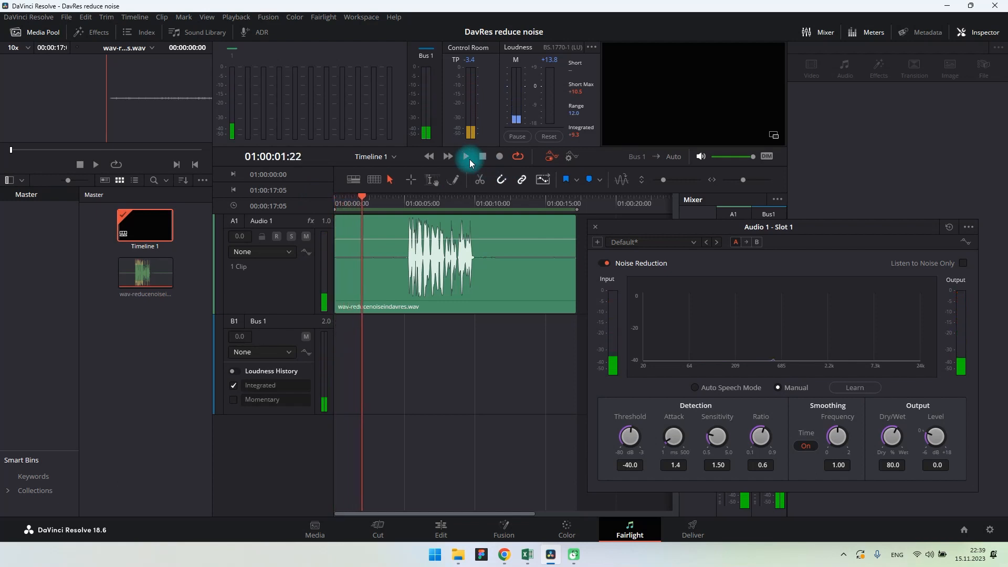
pyautogui.click(631, 268)
pyautogui.click(631, 267)
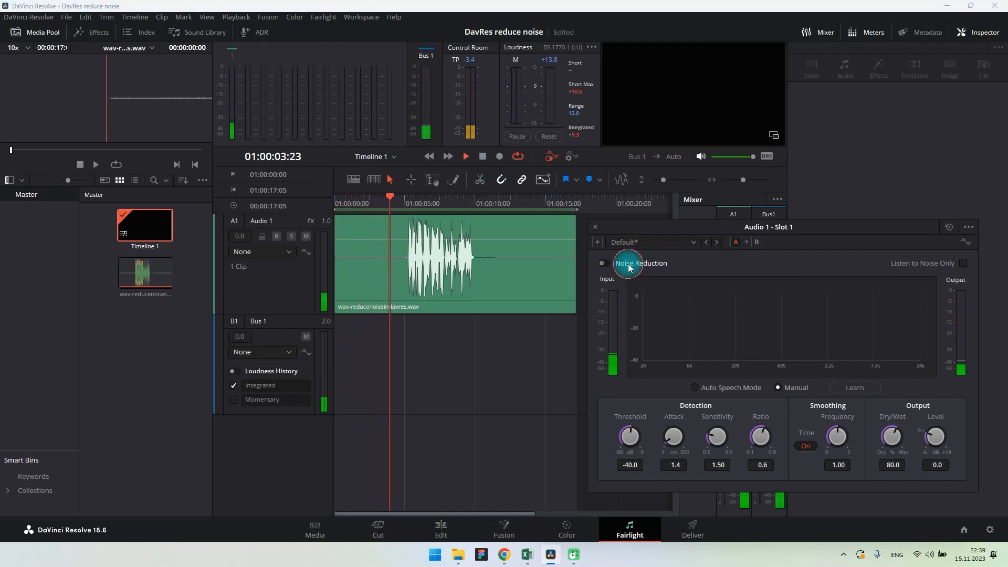
pyautogui.click(631, 268)
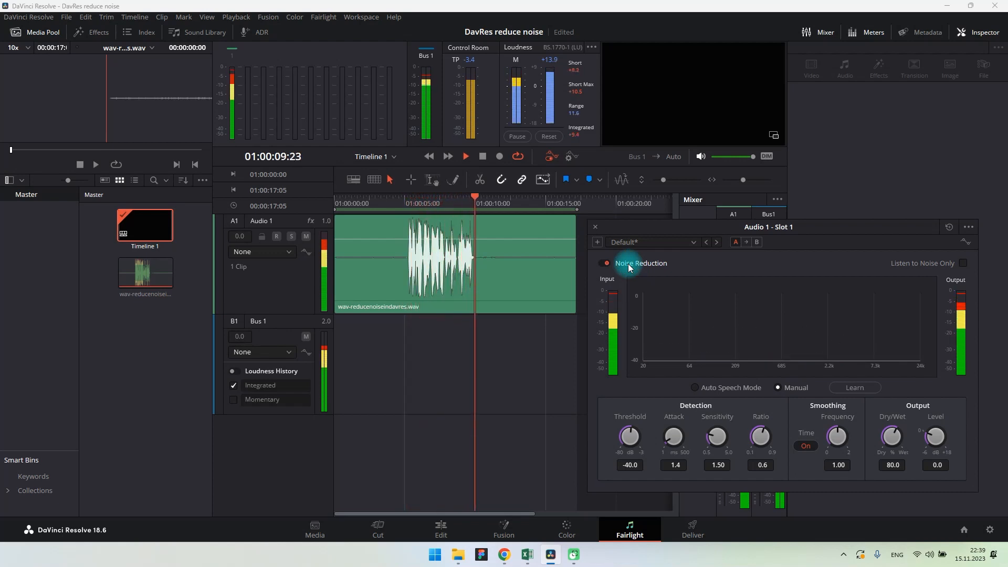
pyautogui.click(630, 268)
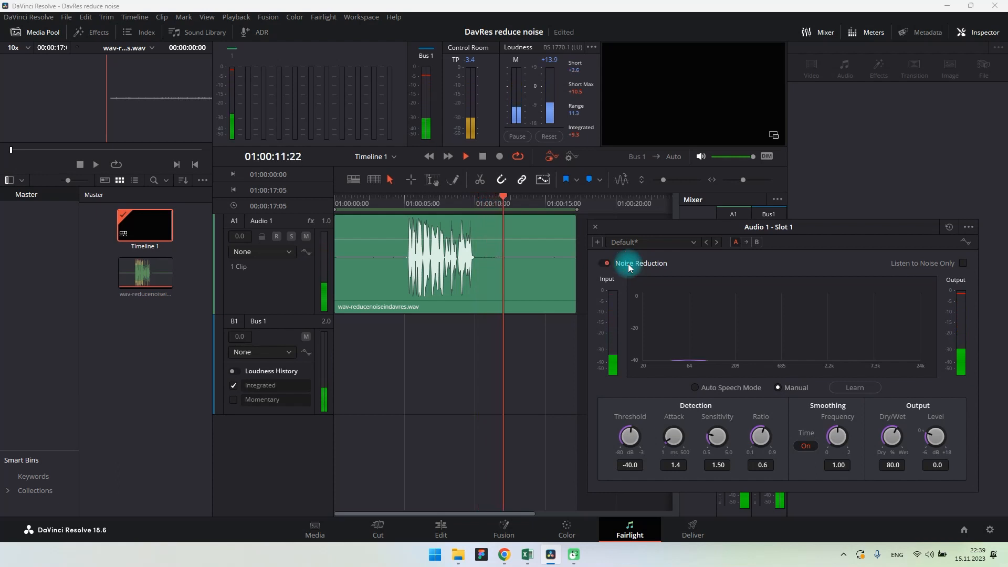
pyautogui.click(630, 268)
pyautogui.click(630, 267)
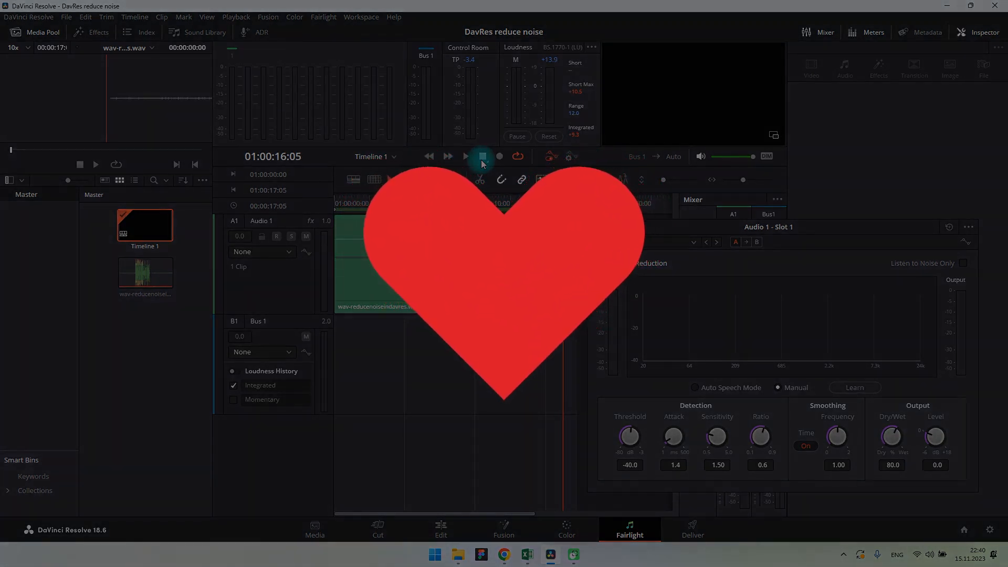
pyautogui.click(595, 227)
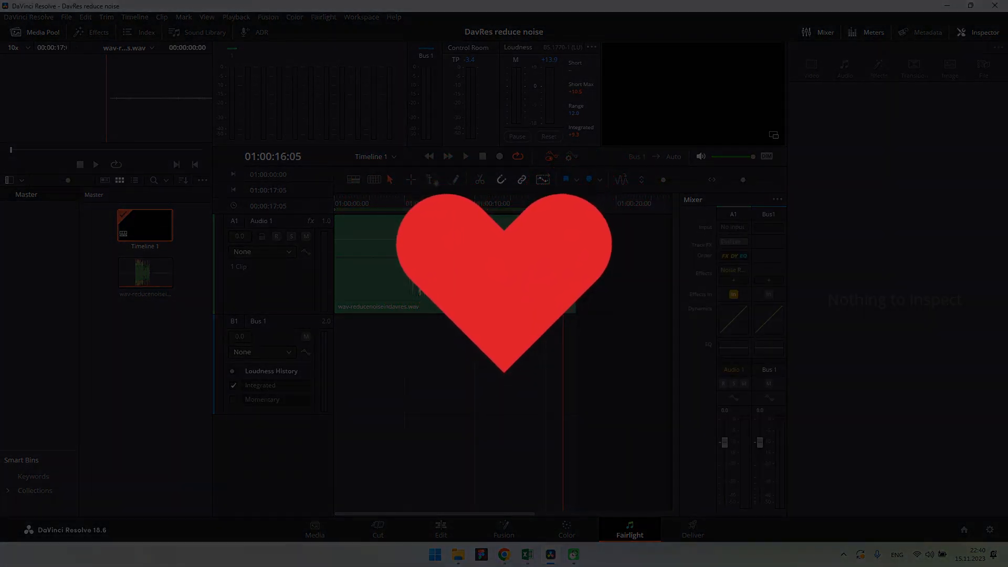